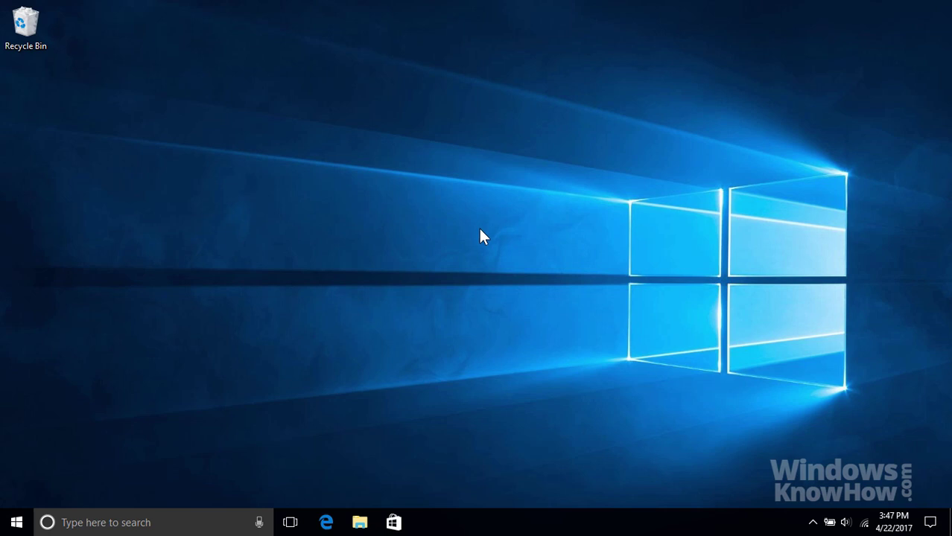
- Open the Display page of the System settings
right_click(362, 201)
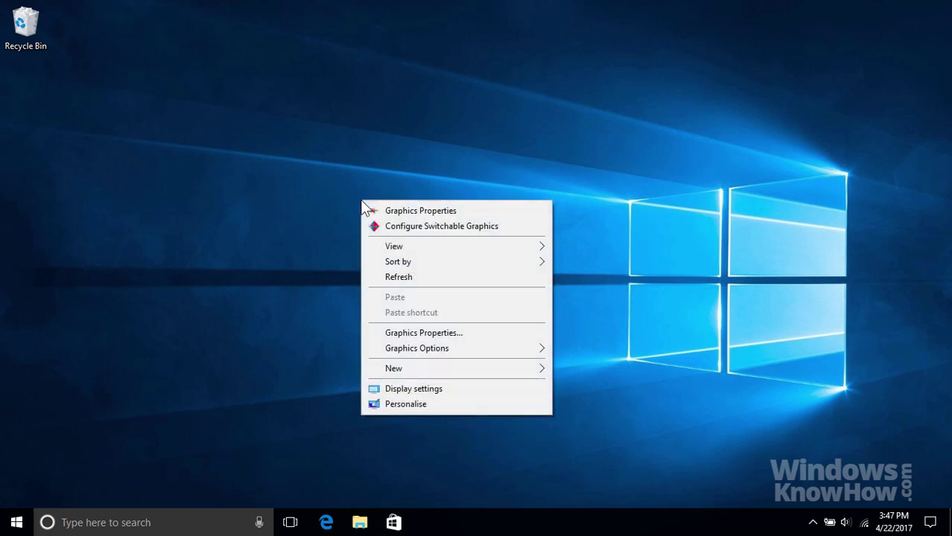
left_click(463, 388)
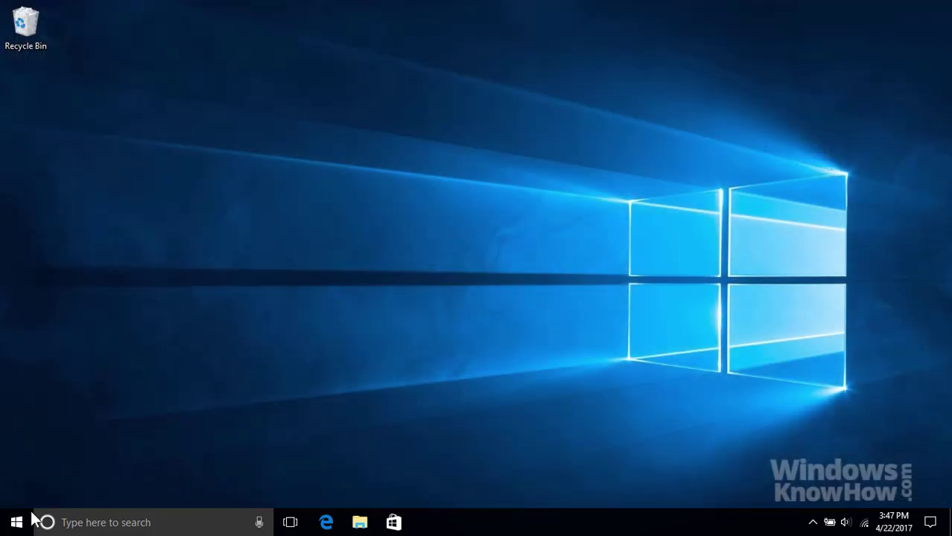
left_click(16, 522)
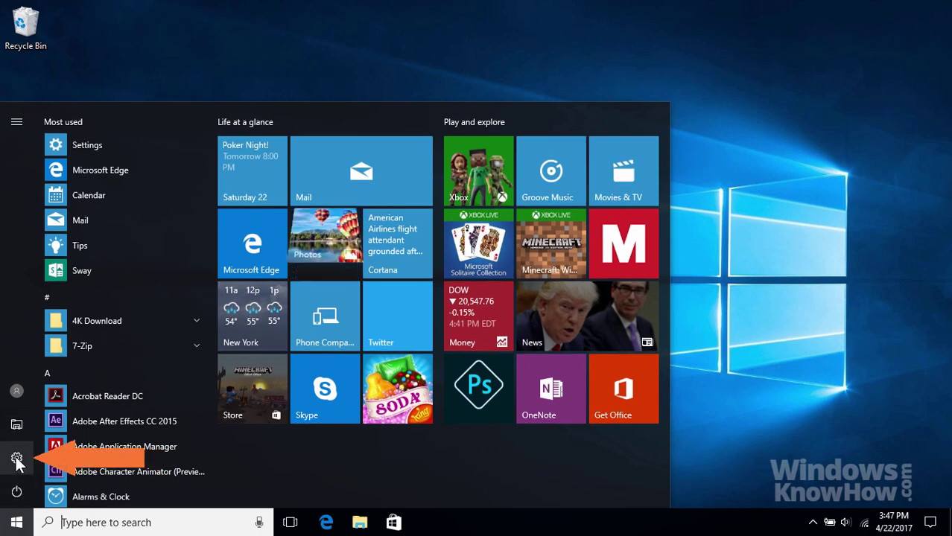
left_click(17, 458)
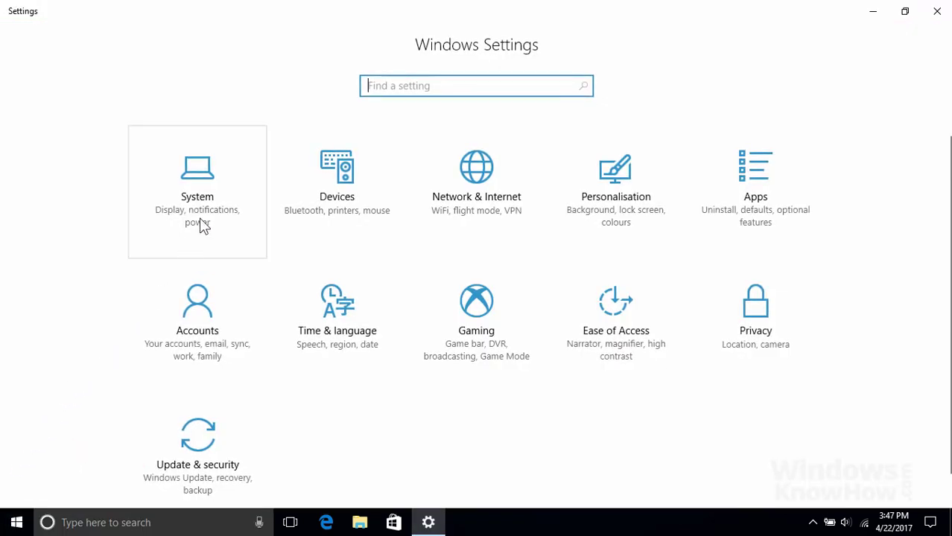
left_click(202, 214)
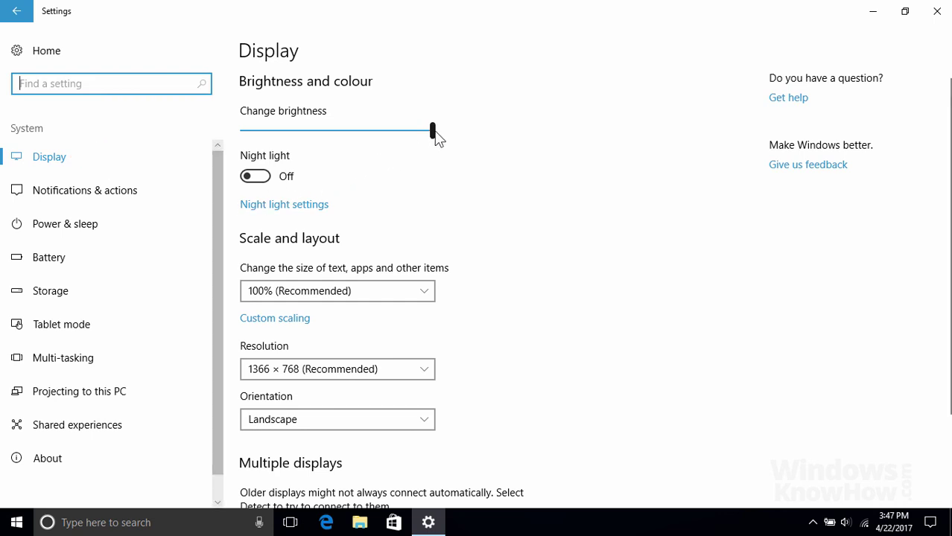
- Keep the display brightness at maximum and turn Night light on immediately
mouse_move(432, 132)
left_mouse_down()
mouse_move(387, 132)
mouse_move(438, 137)
left_mouse_up()
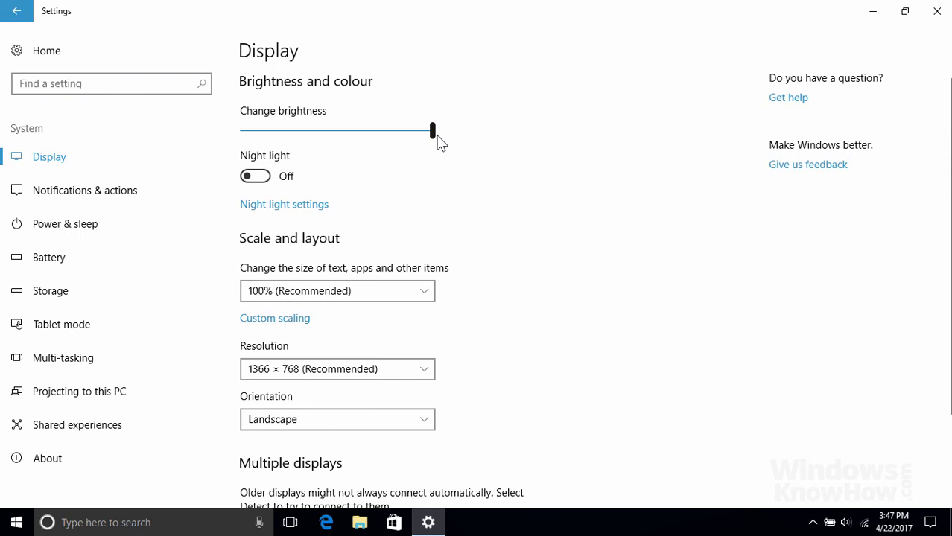
left_click(260, 177)
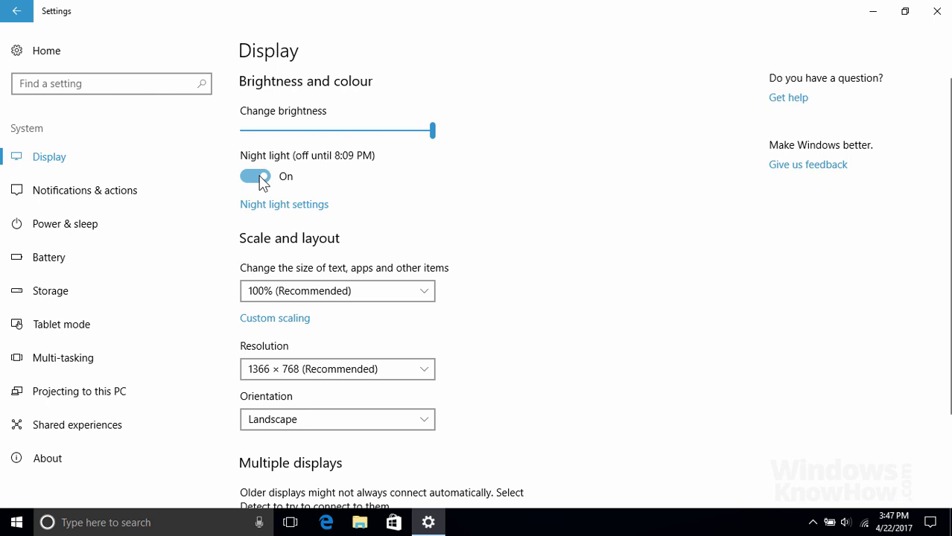
left_click(257, 216)
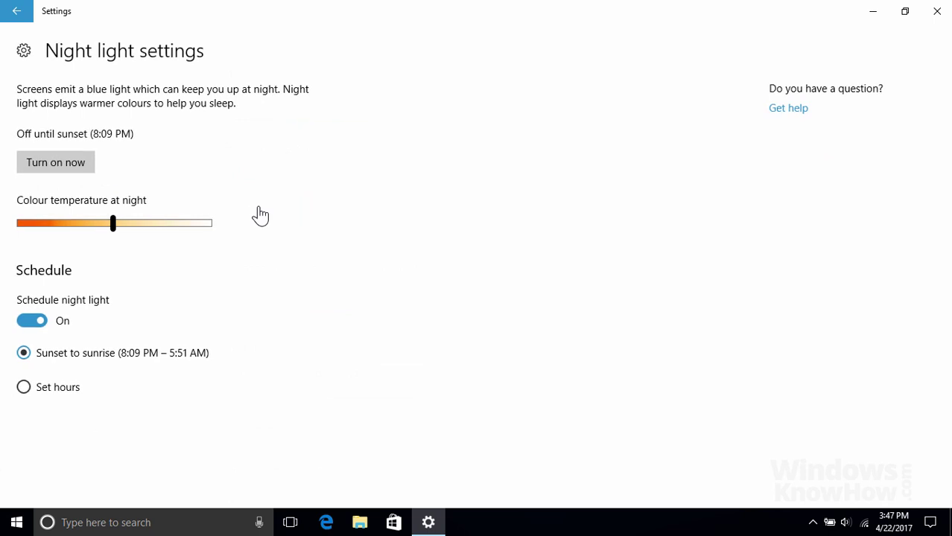
left_click(65, 168)
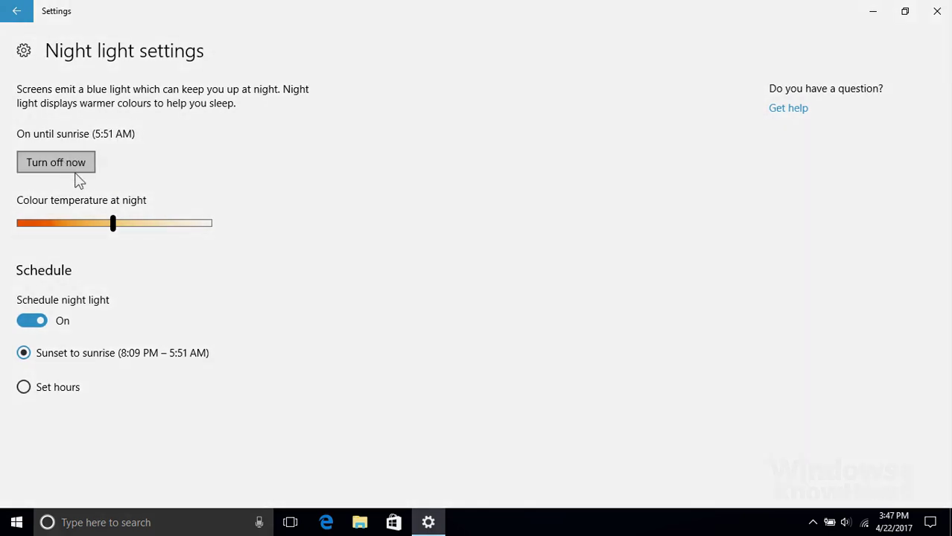
- Set the night colour temperature to about three quarters towards white and schedule Night light with set hours
left_click_drag(113, 223, 167, 233)
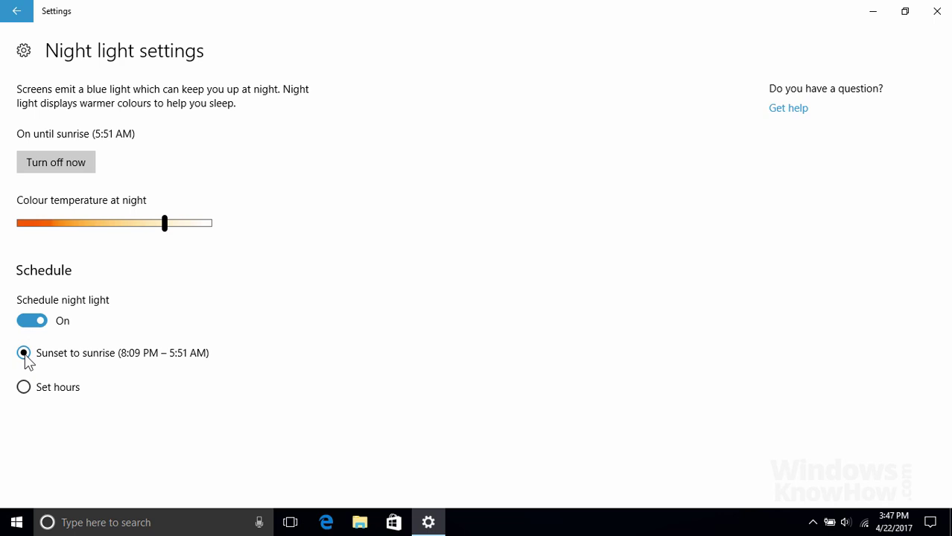
left_click(25, 388)
scroll(25, 393, "down", 1)
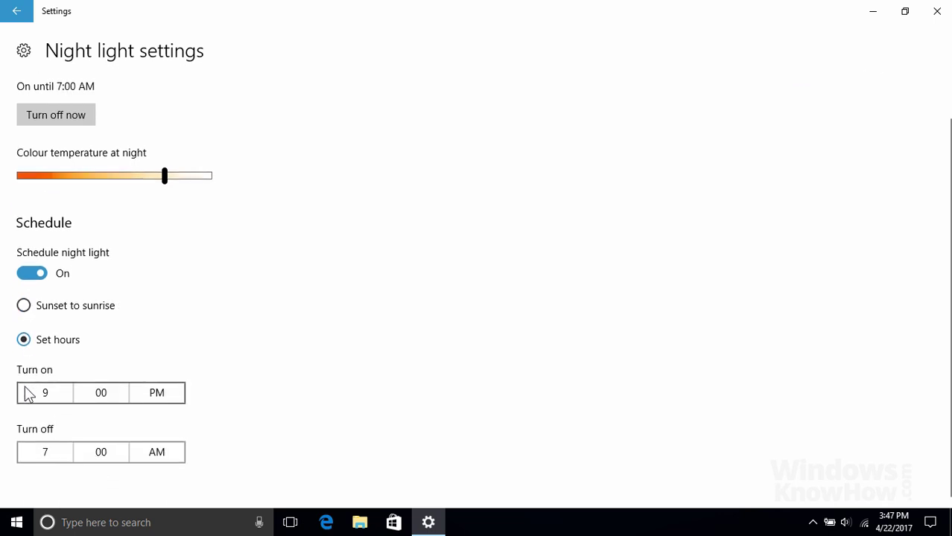
- Check the Night light quick action in the Action Centre and return to the Display settings
left_click(930, 523)
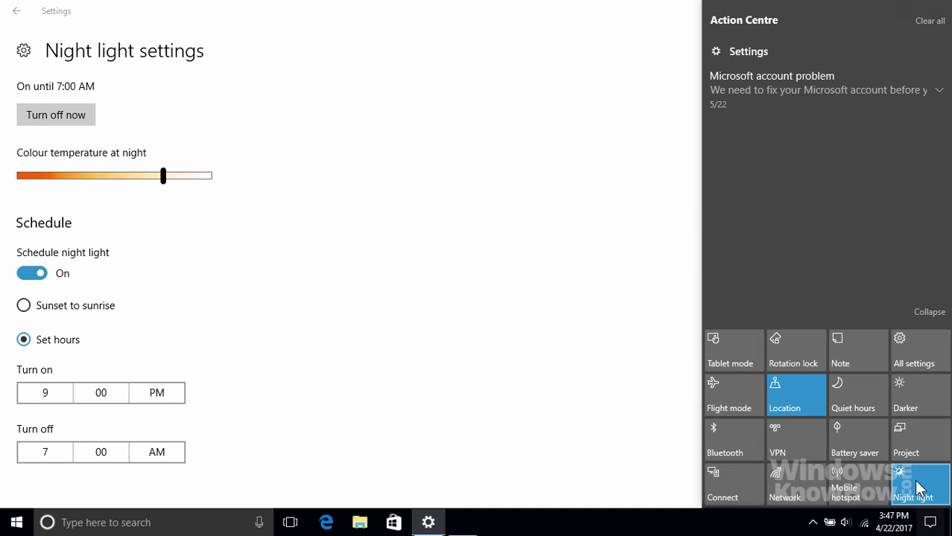
key("Escape")
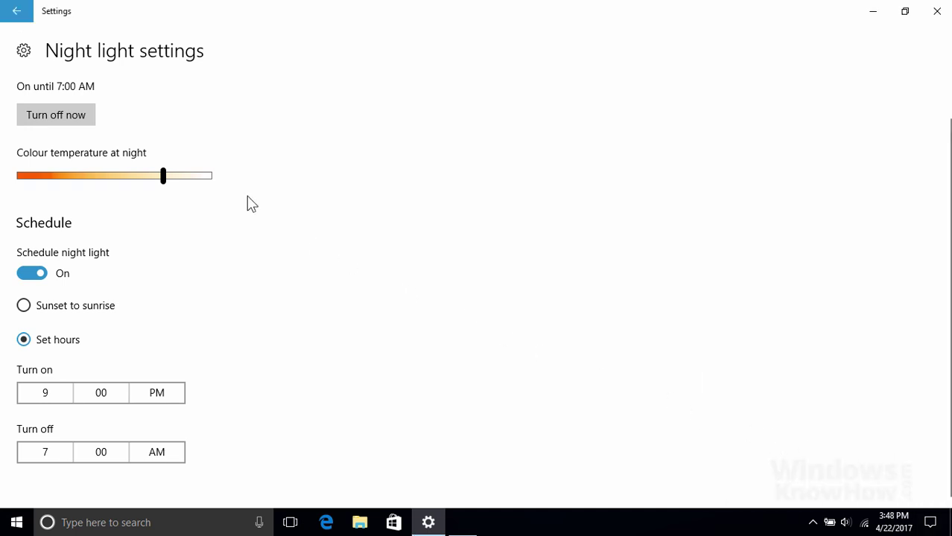
left_click(21, 16)
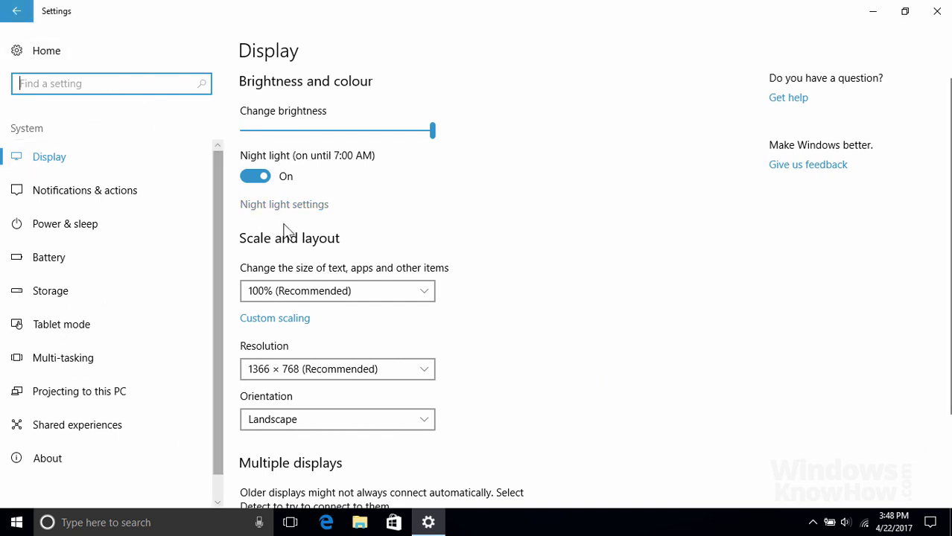
- Try 125% as the size of text, apps and other items, and restore it to 100% (Recommended)
left_click(382, 292)
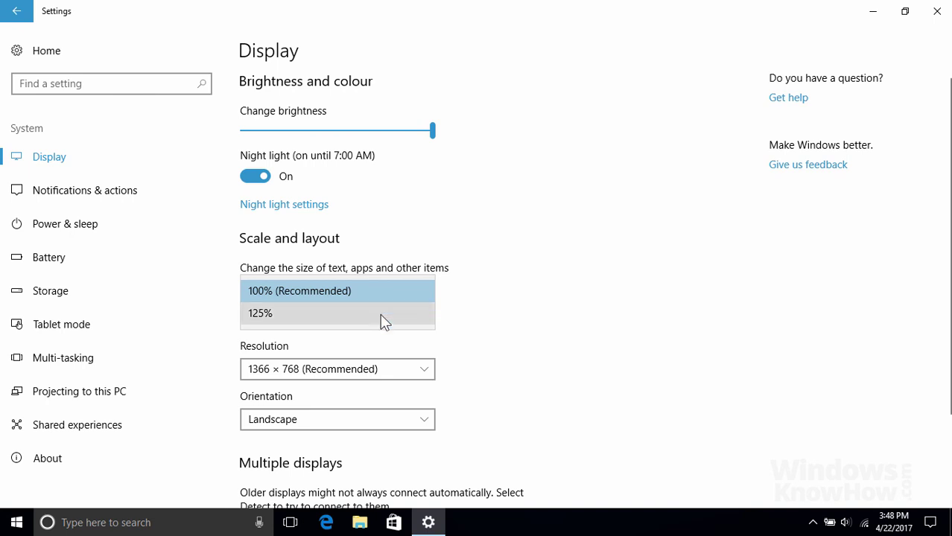
left_click(380, 314)
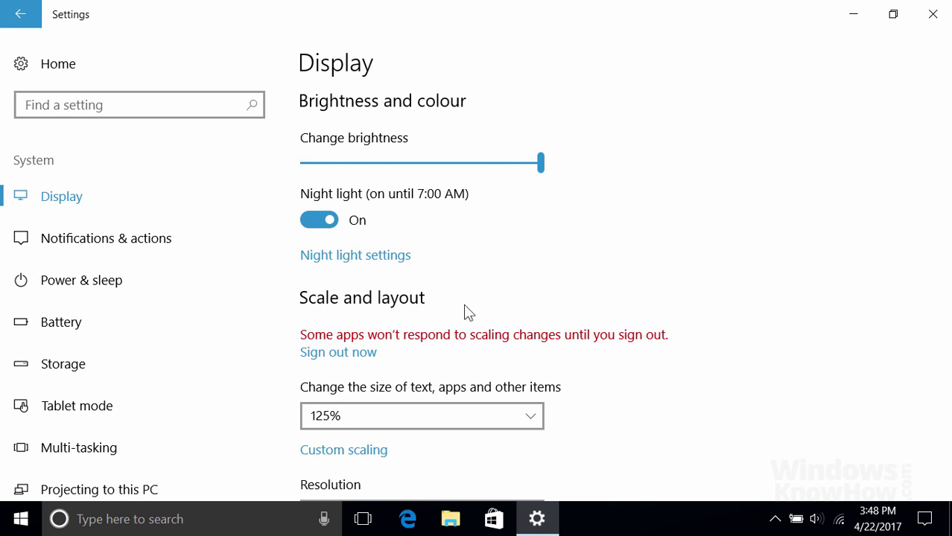
left_click(432, 416)
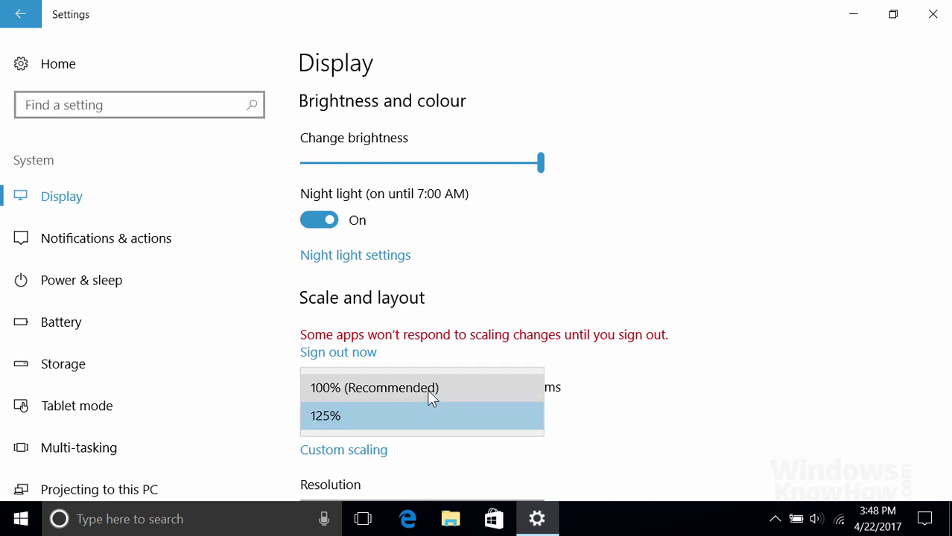
left_click(429, 389)
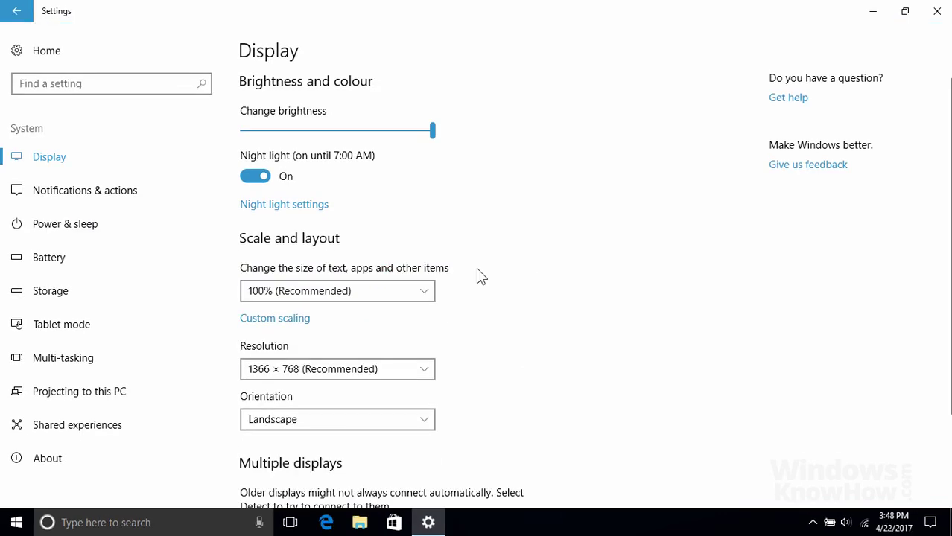
- View the custom scaling page and return to the Display settings
left_click(286, 326)
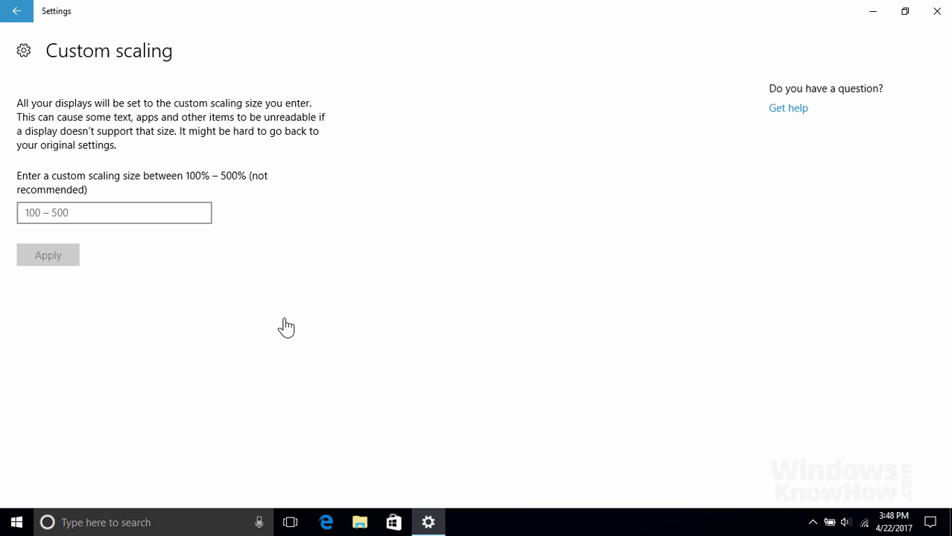
left_click(13, 15)
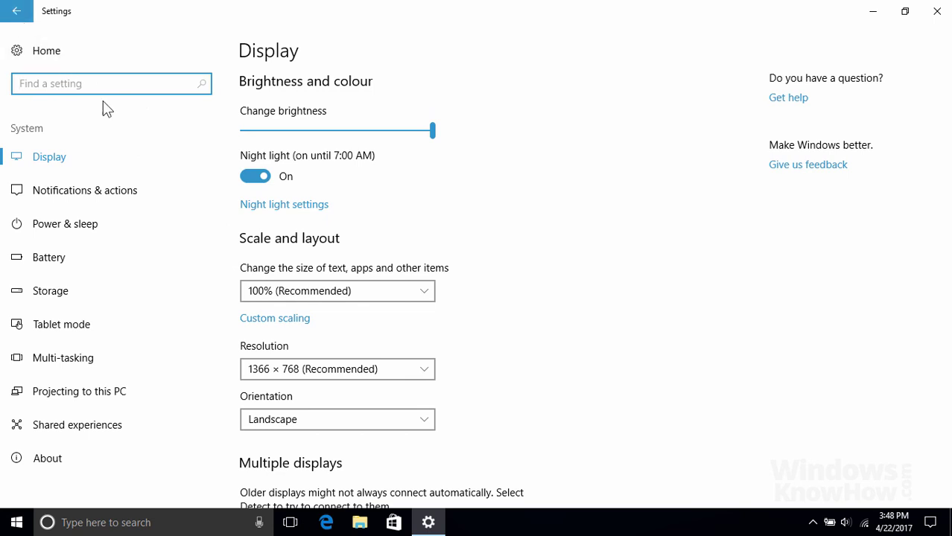
- Try the 1280 × 720 screen resolution and revert to the previous one
left_click(395, 368)
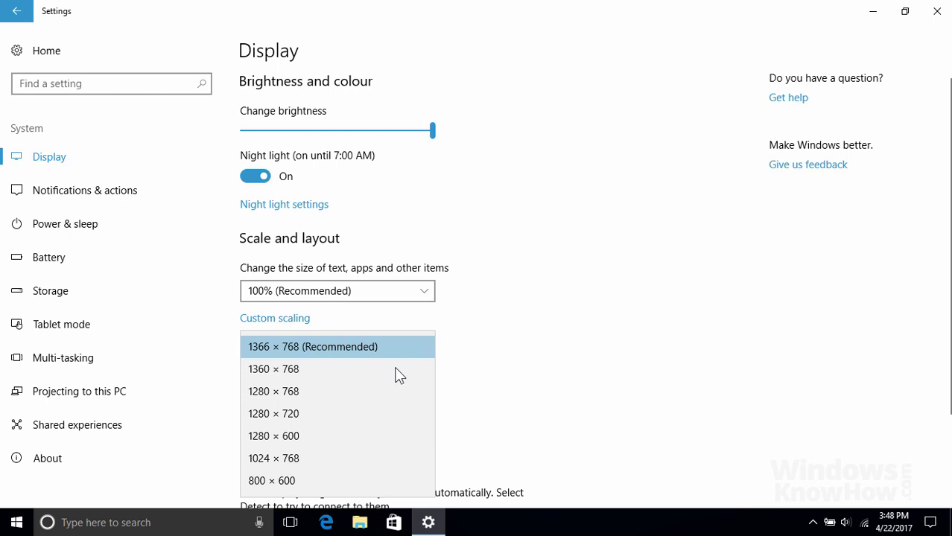
left_click(388, 408)
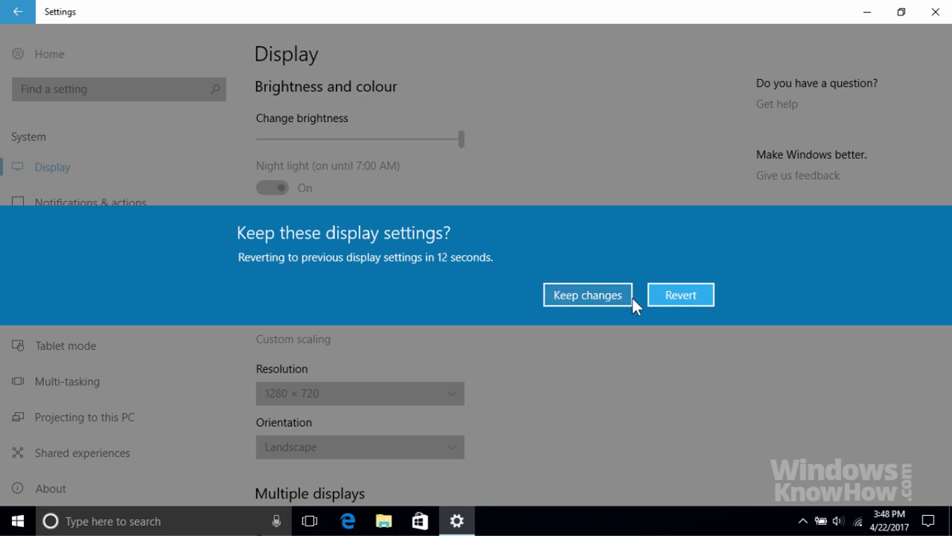
left_click(679, 296)
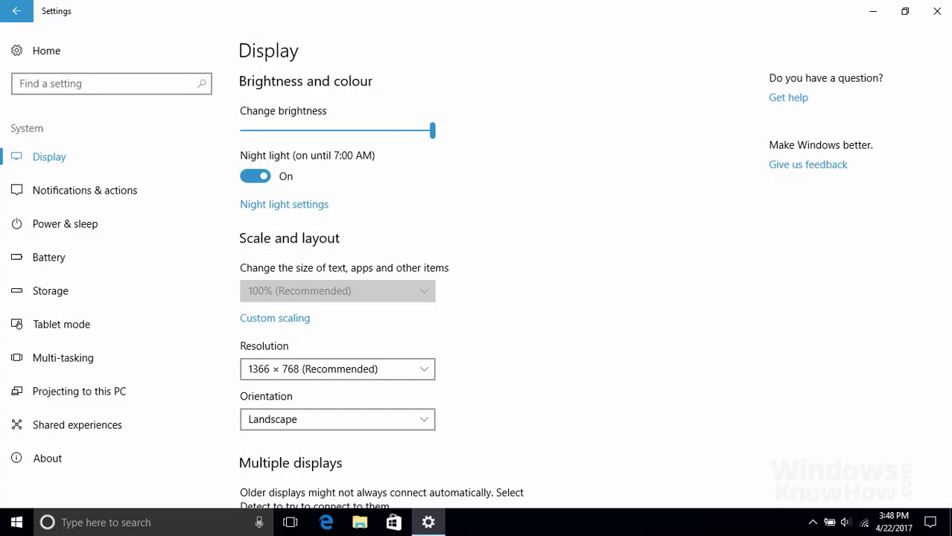
- Review the available screen orientations and keep Landscape
scroll(480, 276, "down", 3)
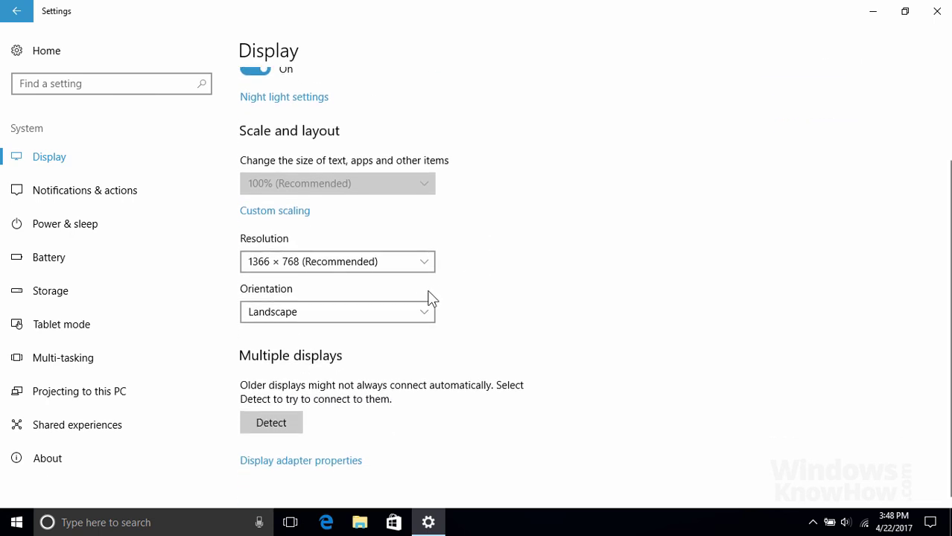
left_click(397, 314)
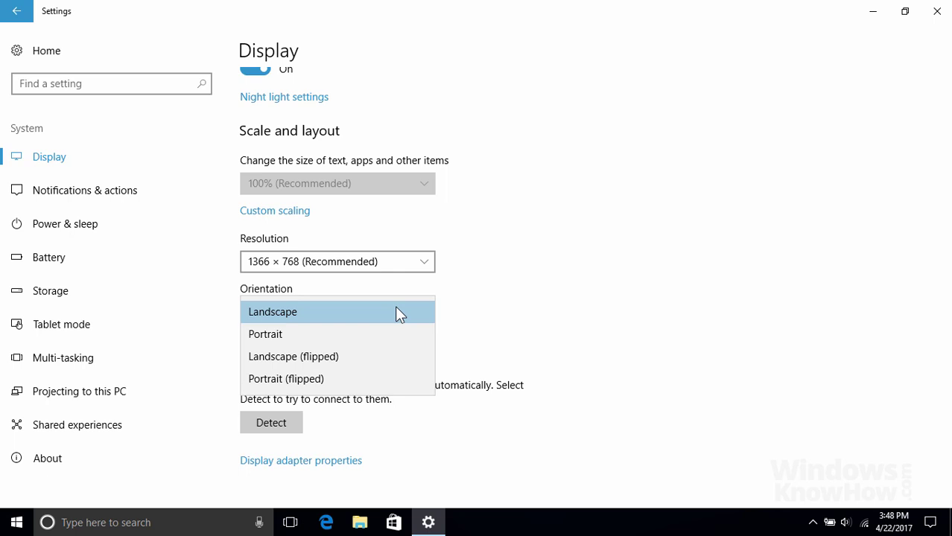
left_click(397, 307)
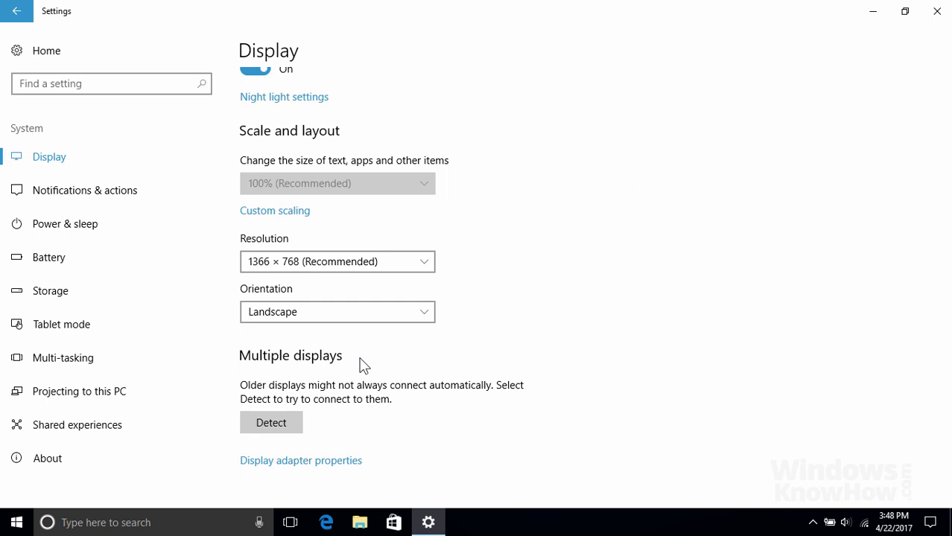
- Detect the connected displays and, for display 2, keep the multiple displays mode on Extend these displays
left_click(284, 422)
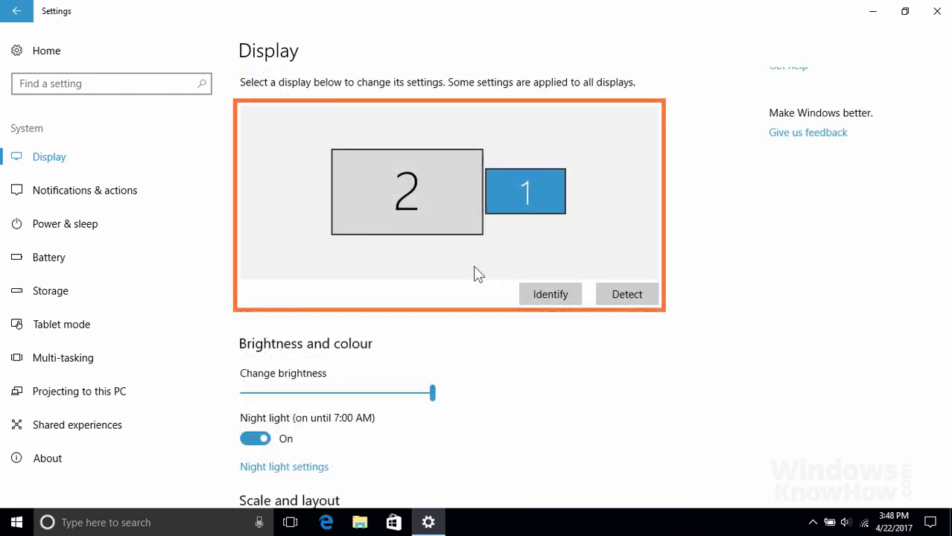
left_click(427, 198)
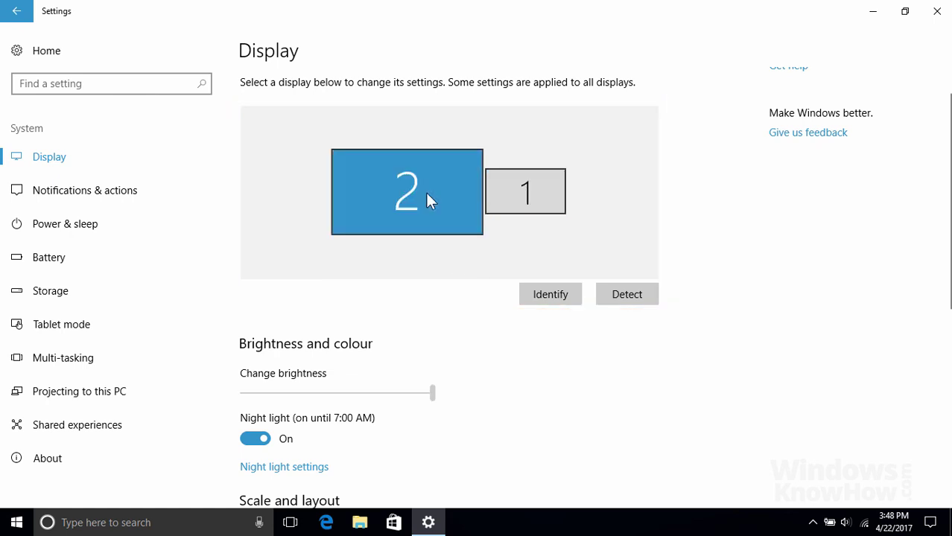
scroll(426, 193, "down", 5)
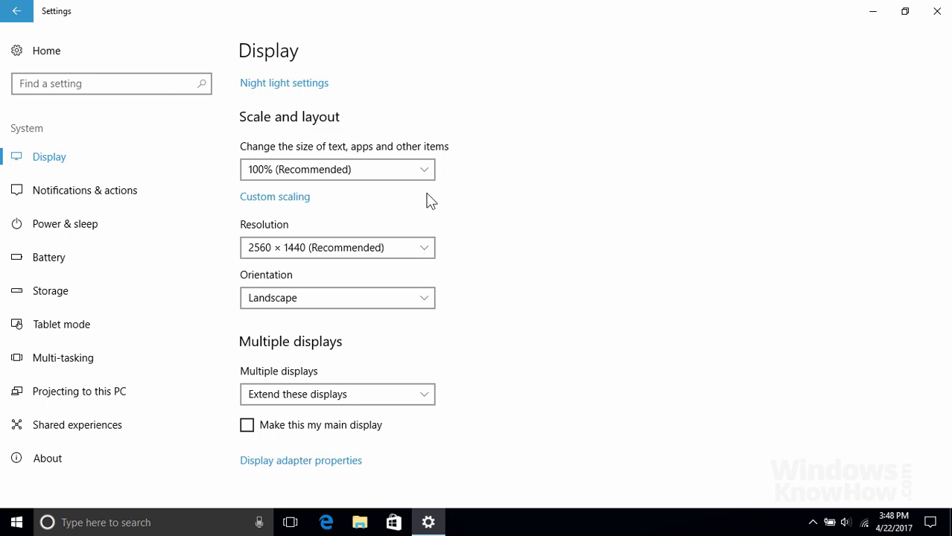
left_click(385, 396)
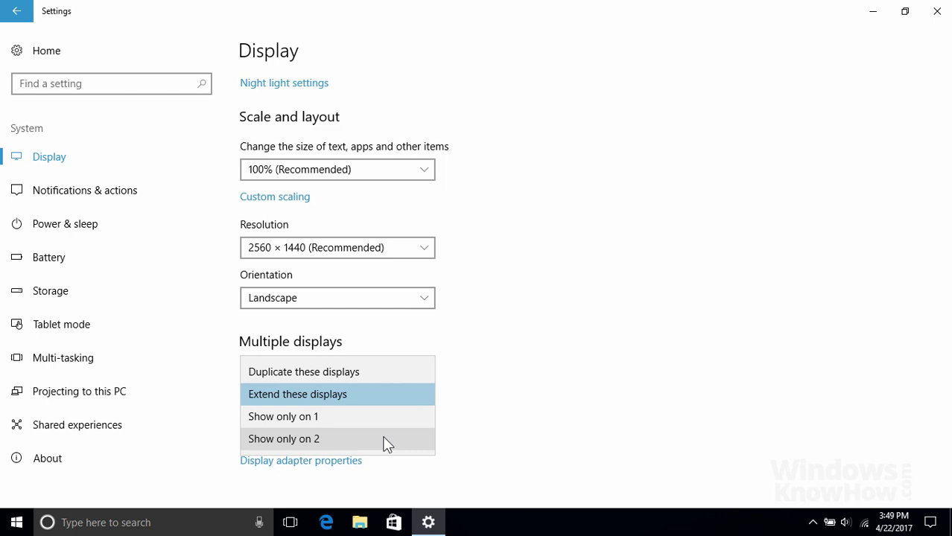
left_click(388, 401)
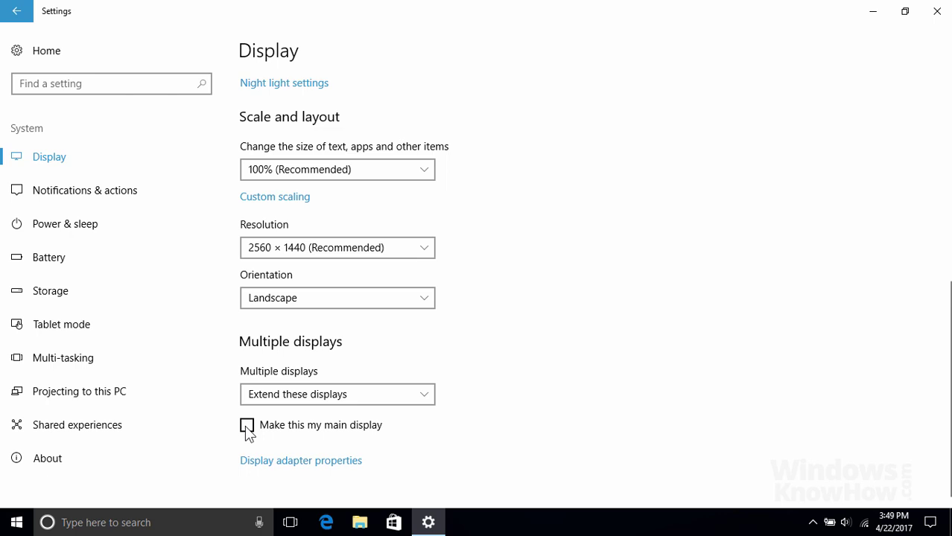
- Identify the displays and rearrange them so that display 1 sits to the left of display 2
scroll(244, 425, "up", 5)
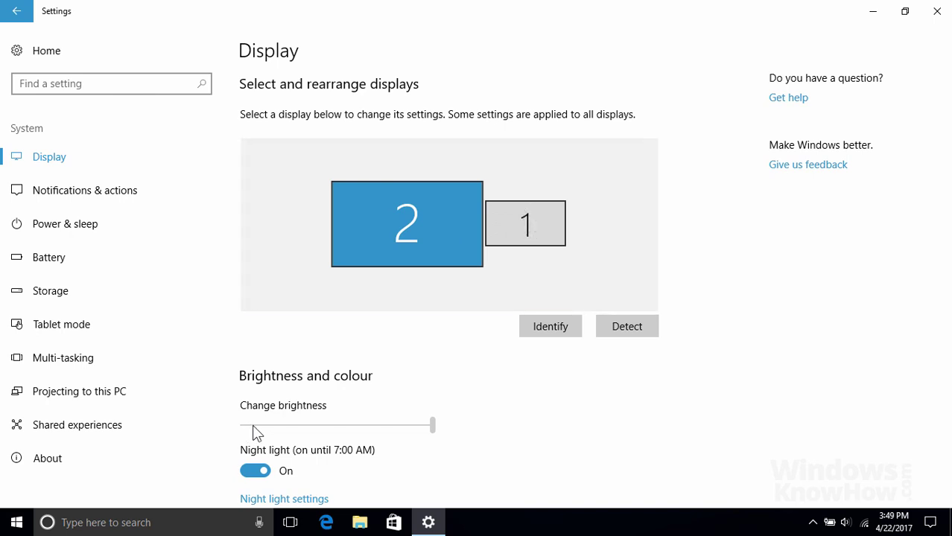
left_click(550, 328)
left_click_drag(524, 223, 321, 214)
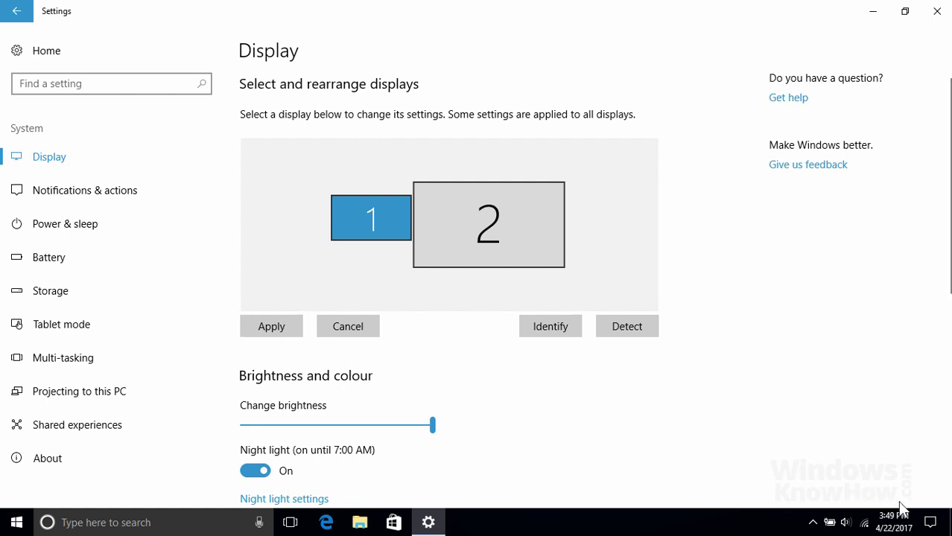
- Open the Project options from the Action Centre to view the available projection modes
left_click(931, 523)
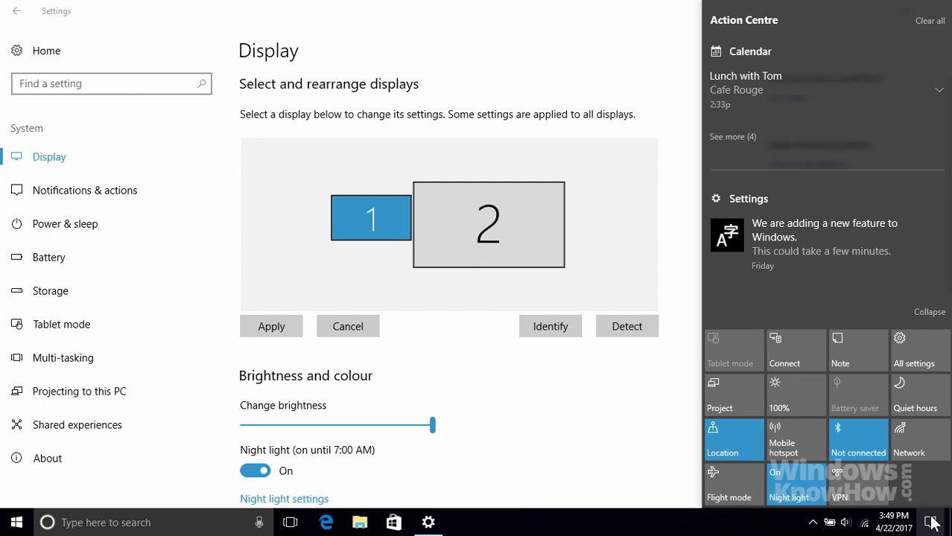
left_click(742, 391)
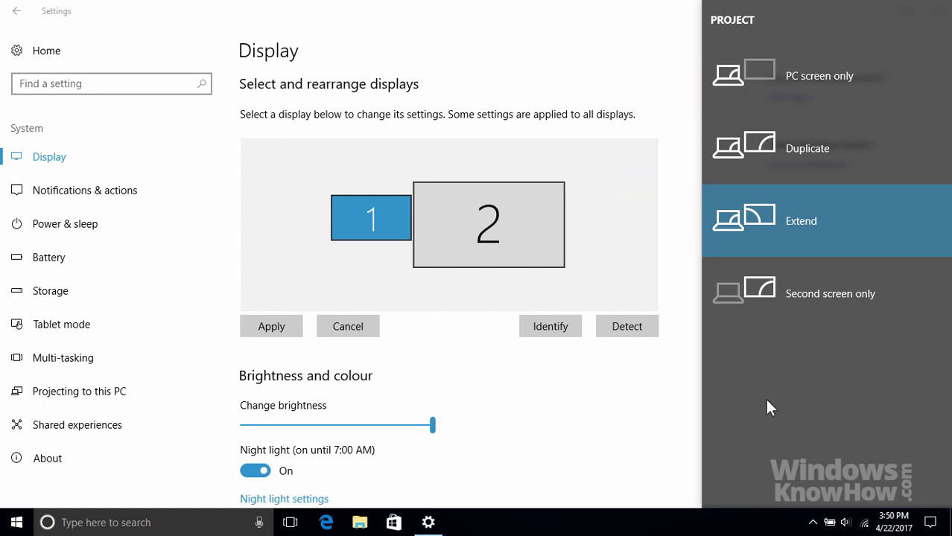
- Dismiss the projection options and go to the Multiple displays section of the Taskbar personalisation settings
key("Escape")
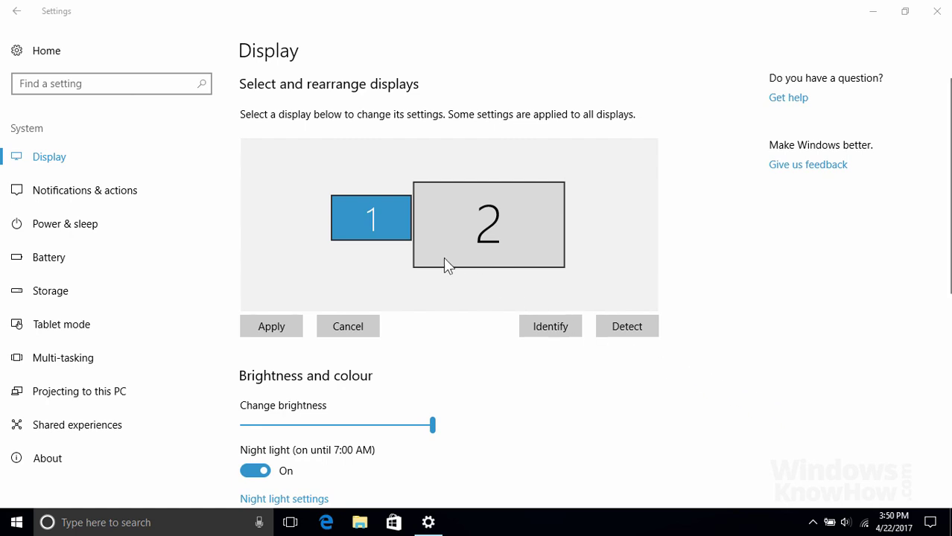
left_click(37, 58)
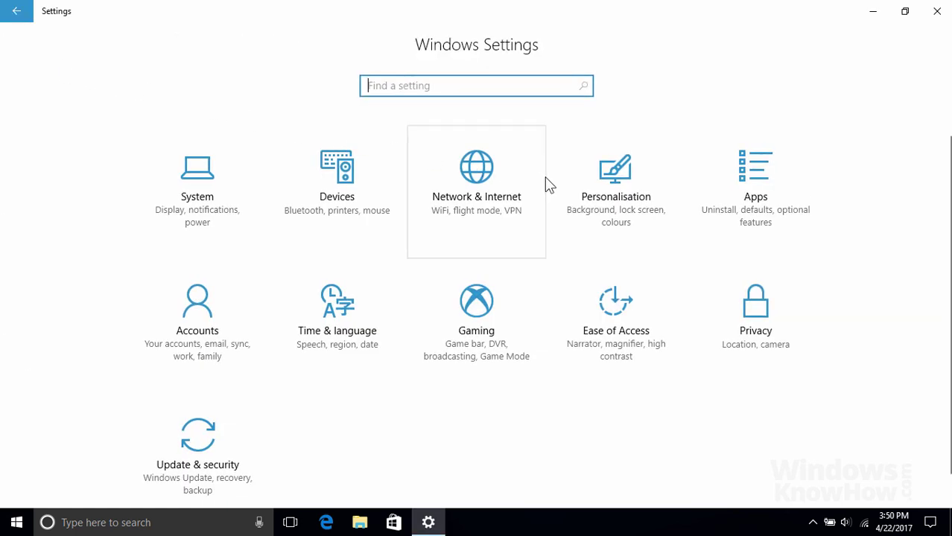
left_click(614, 195)
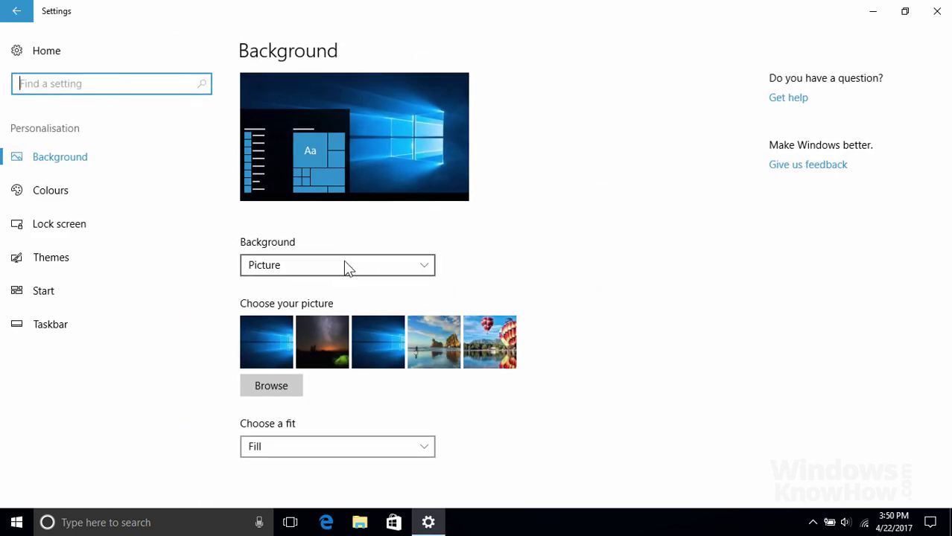
left_click(146, 328)
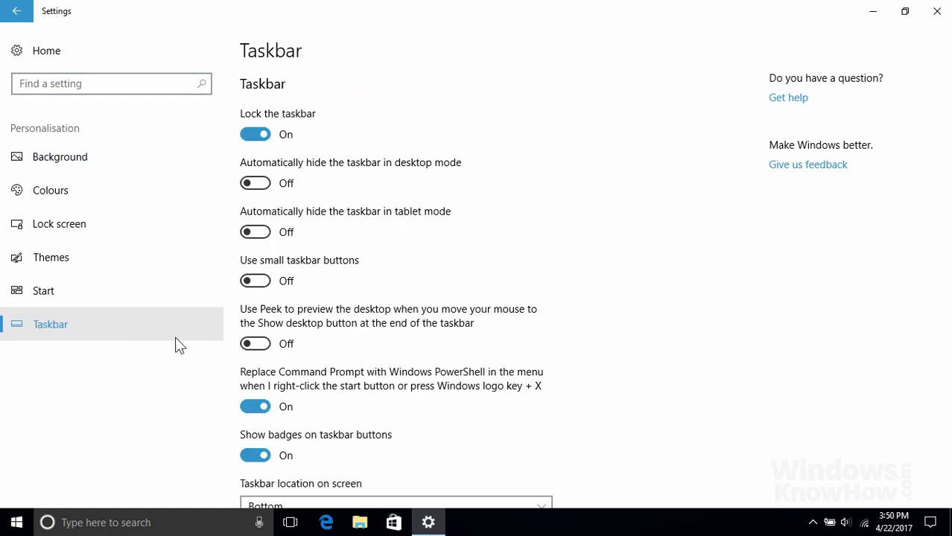
scroll(459, 434, "down", 1)
scroll(459, 434, "down", 5)
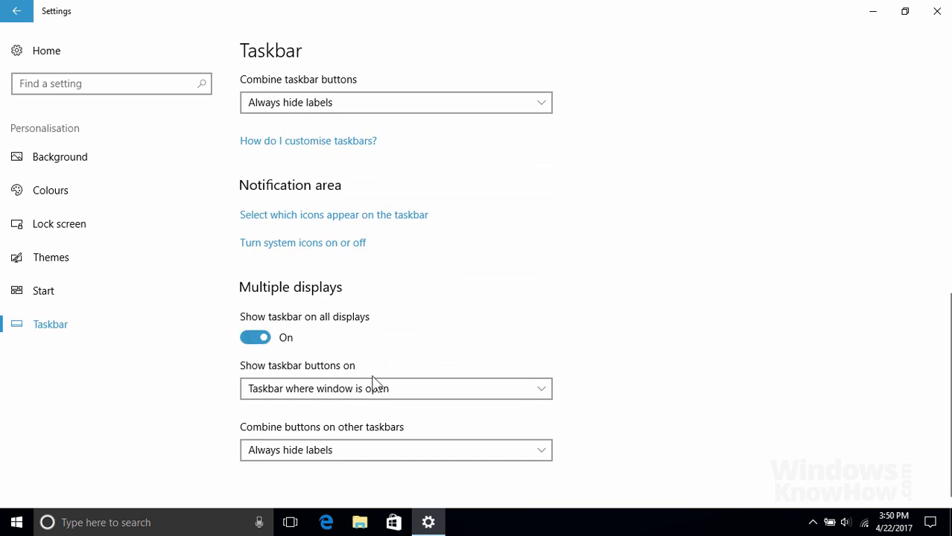
- Review the multi-display taskbar button options, keep Taskbar where window is open and Always hide labels, and close Settings
left_click(438, 399)
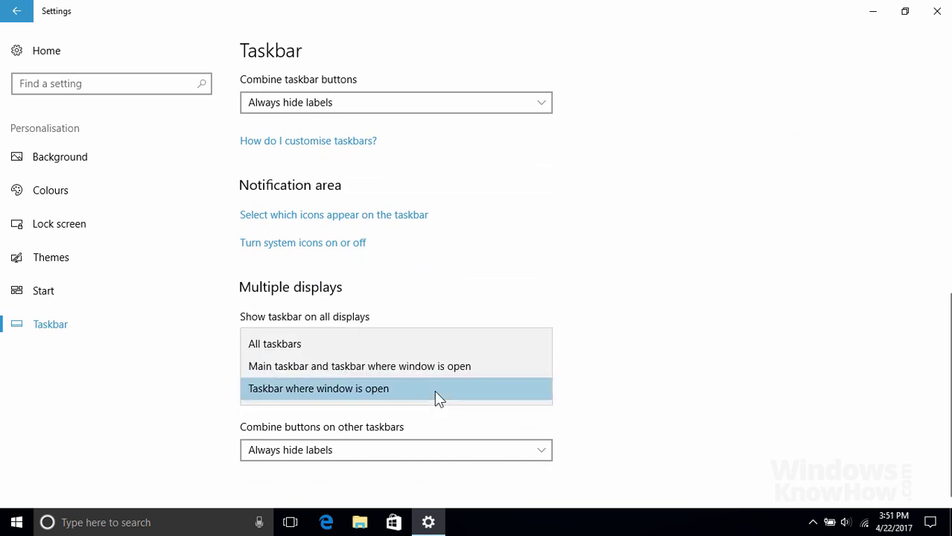
left_click(437, 395)
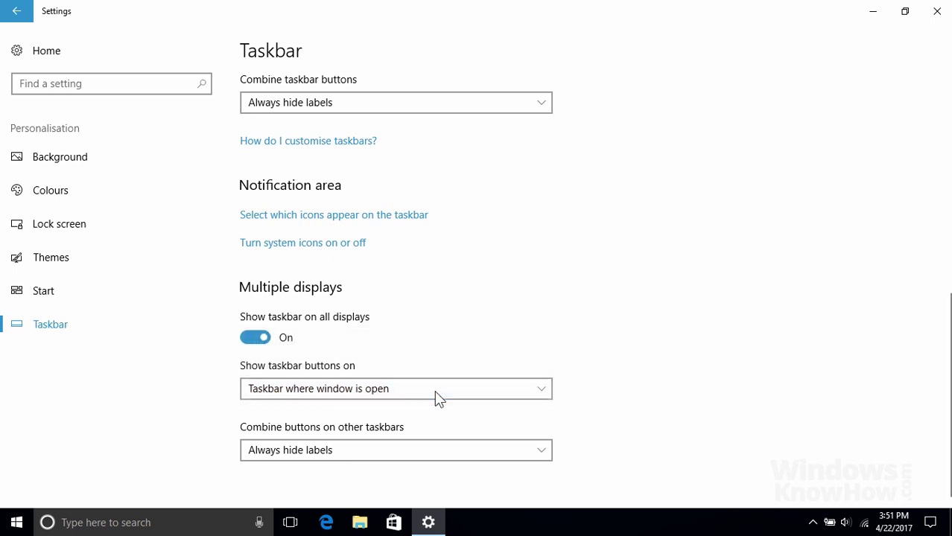
left_click(450, 458)
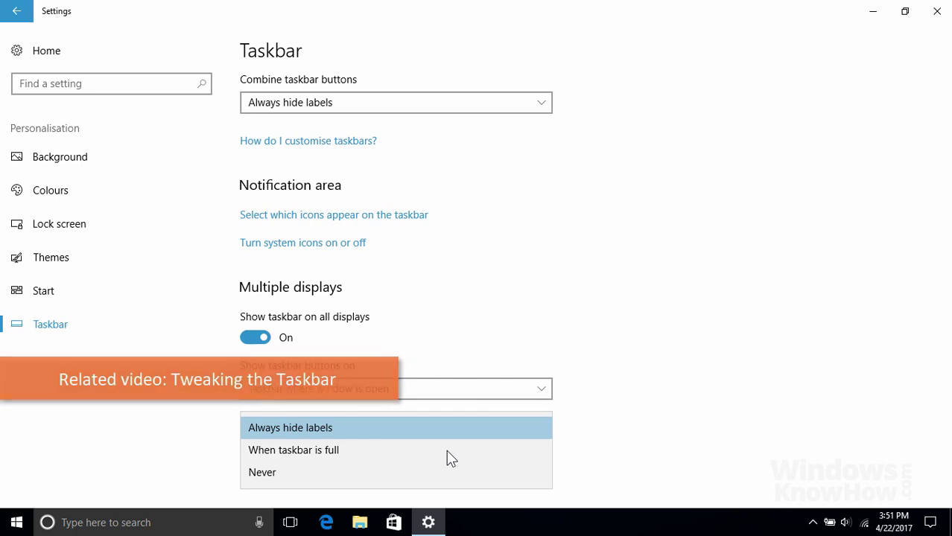
left_click(444, 426)
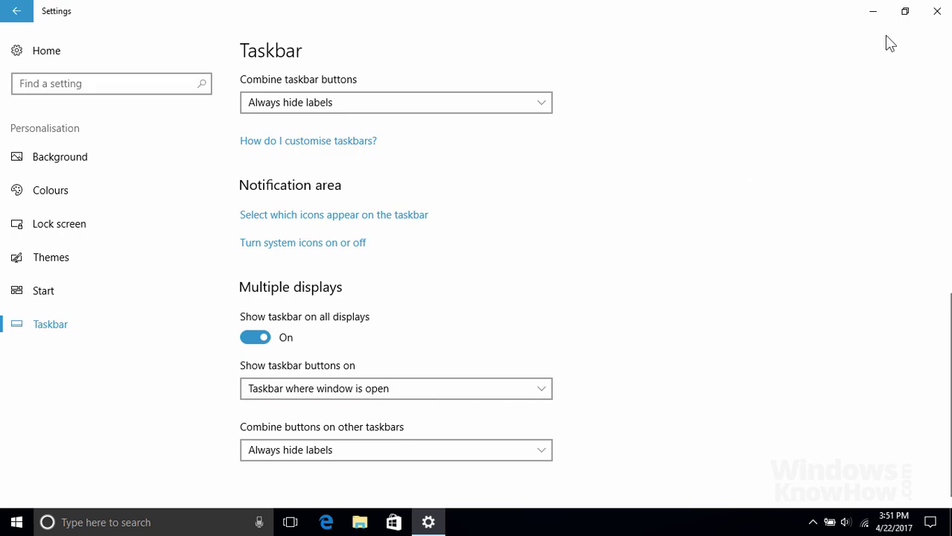
left_click(935, 12)
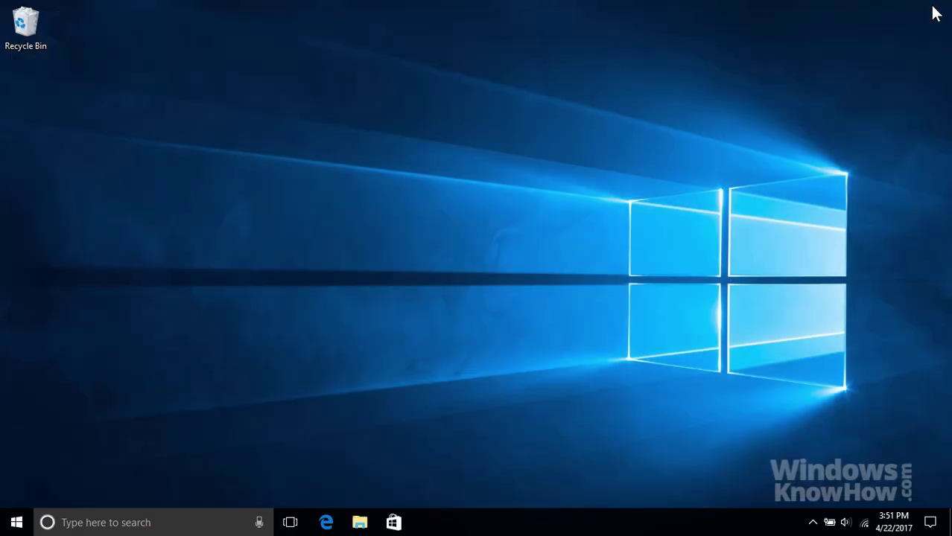